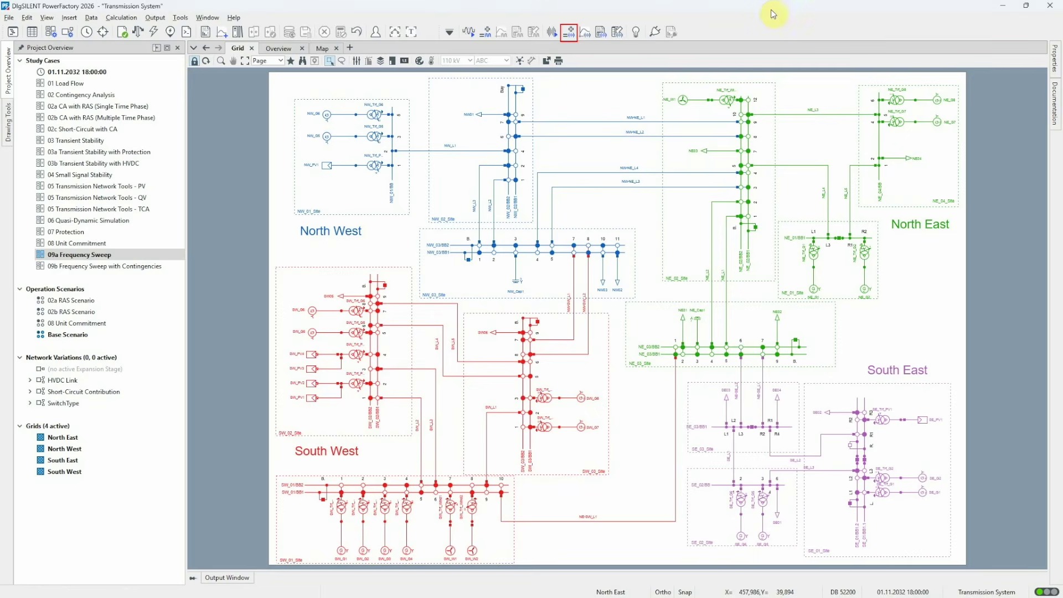
Review the result variables recorded for busbar BB1 in the balanced AC frequency sweep, leaving the selection as it is
{"action": "left_click", "coordinate": [568, 33]}
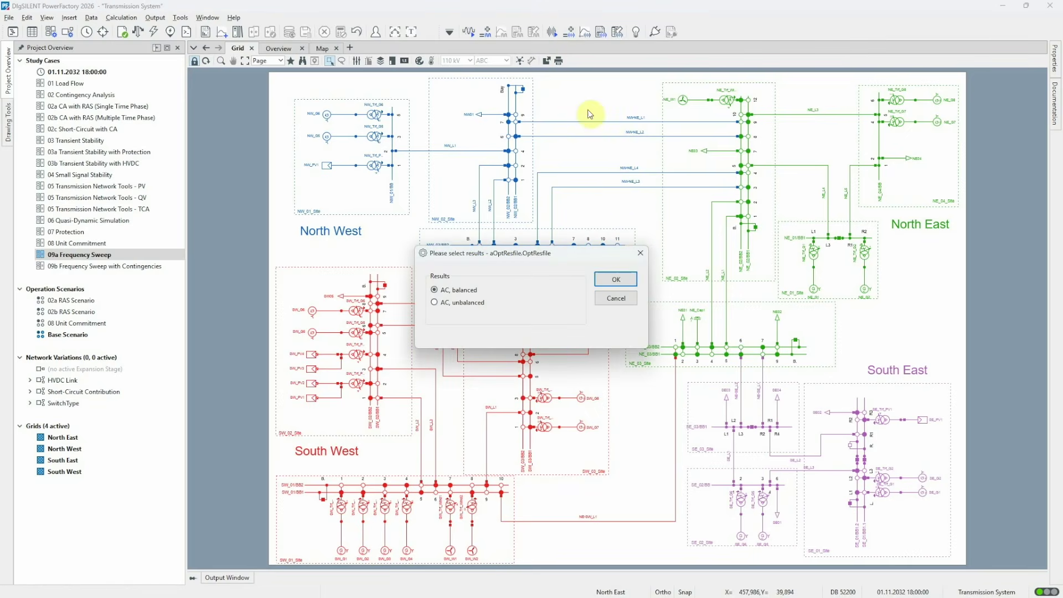
{"action": "left_click", "coordinate": [602, 284]}
{"action": "left_click_drag", "start_coordinate": [607, 196], "coordinate": [509, 213]}
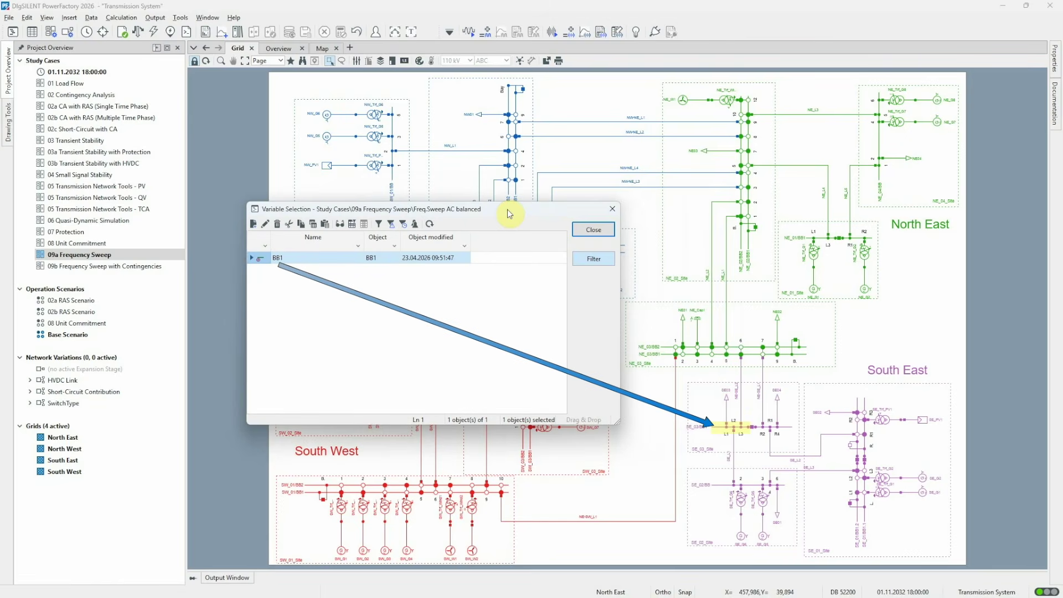
{"action": "double_click", "coordinate": [264, 259]}
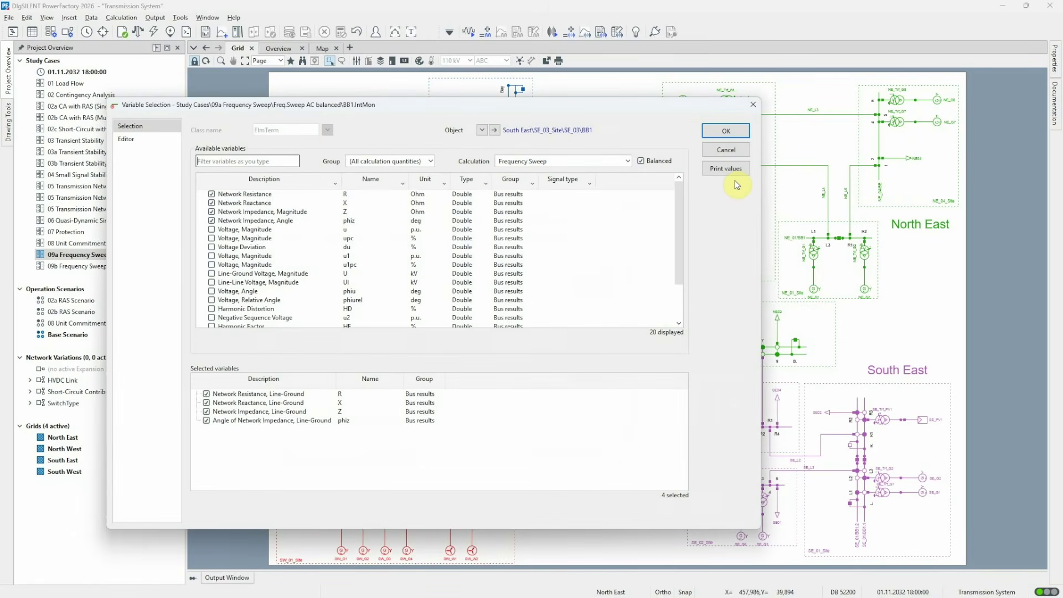
{"action": "left_click", "coordinate": [729, 150]}
{"action": "left_click", "coordinate": [606, 230]}
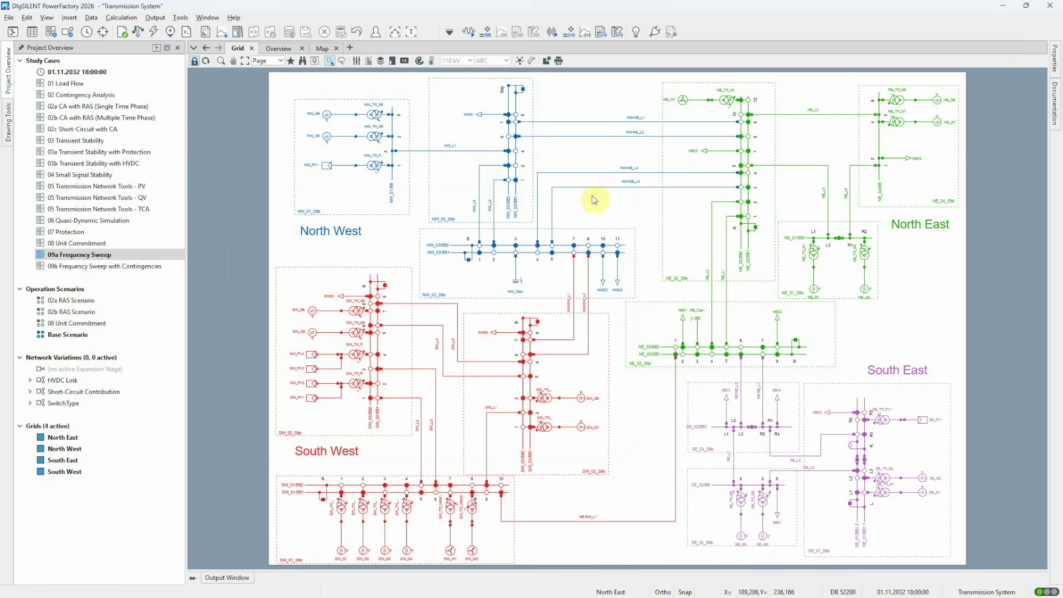
Run the balanced frequency sweep from 10 to 1000 Hz without contingencies and create BB1's impedance curve and R-X plot
{"action": "left_click", "coordinate": [551, 32]}
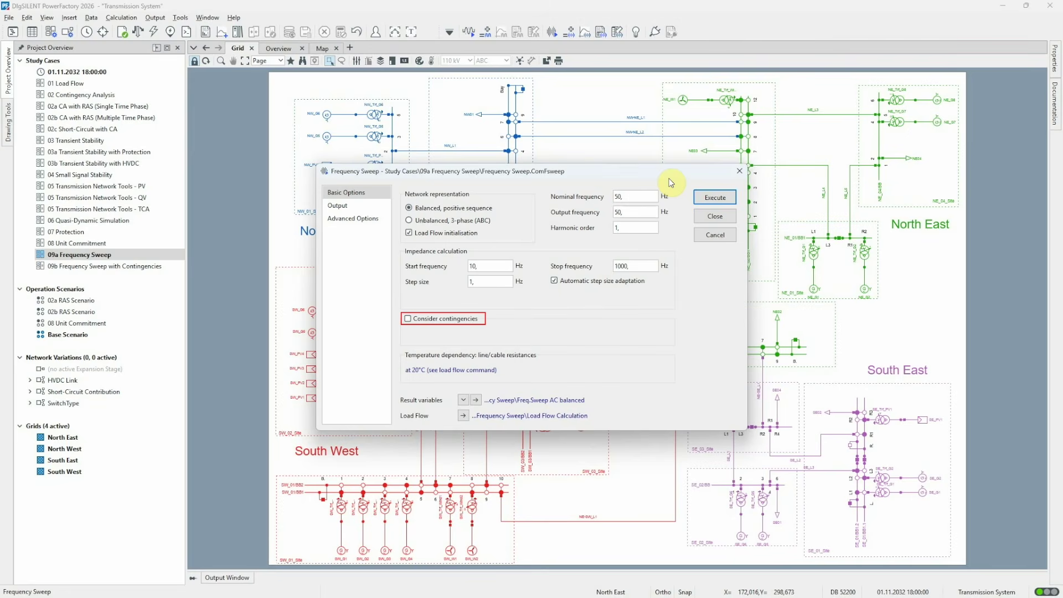
{"action": "left_click", "coordinate": [699, 195]}
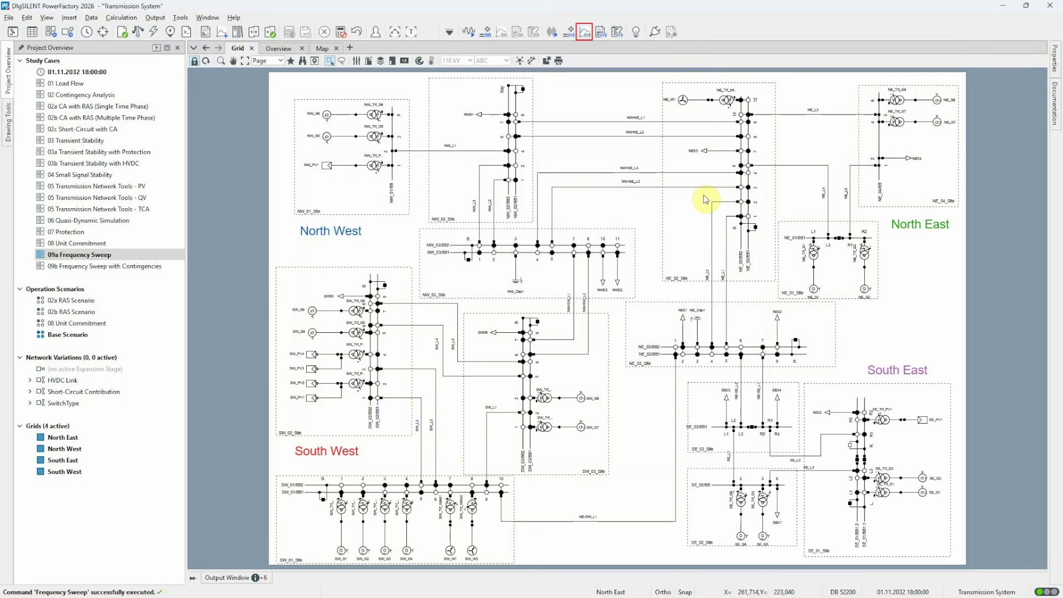
{"action": "left_click", "coordinate": [585, 34]}
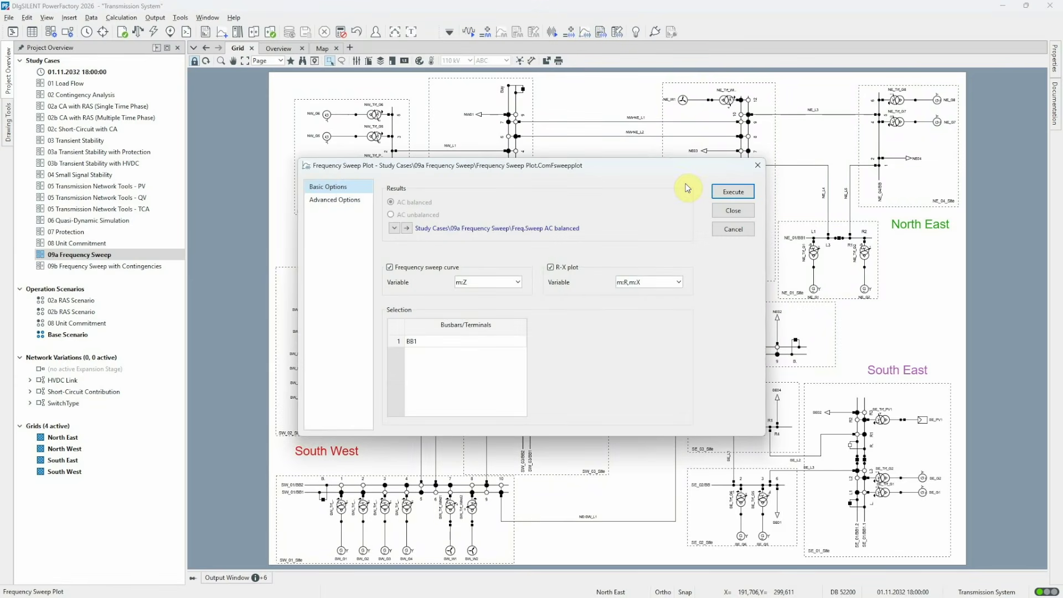
{"action": "left_click", "coordinate": [726, 193]}
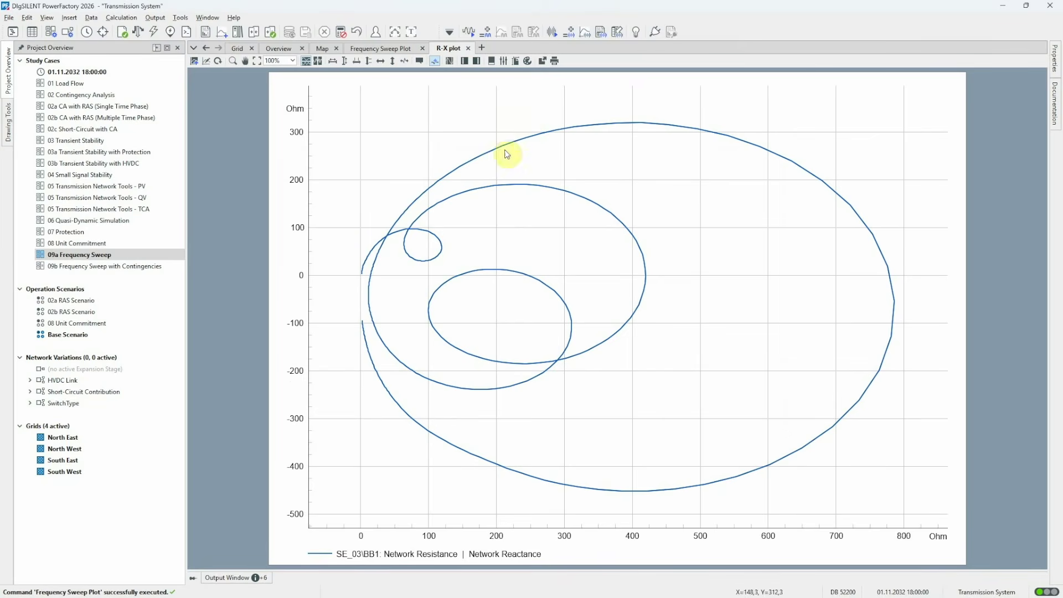
Inspect the peaks and troughs of BB1's impedance magnitude curve, and examine the corresponding R-X plot
{"action": "left_click", "coordinate": [404, 53]}
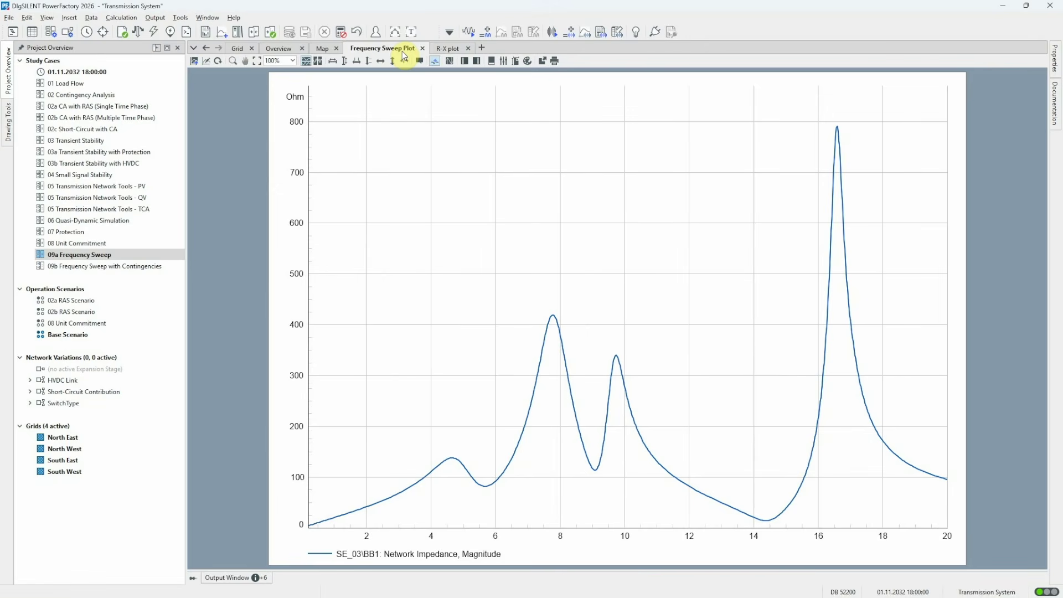
{"action": "left_click", "coordinate": [553, 314]}
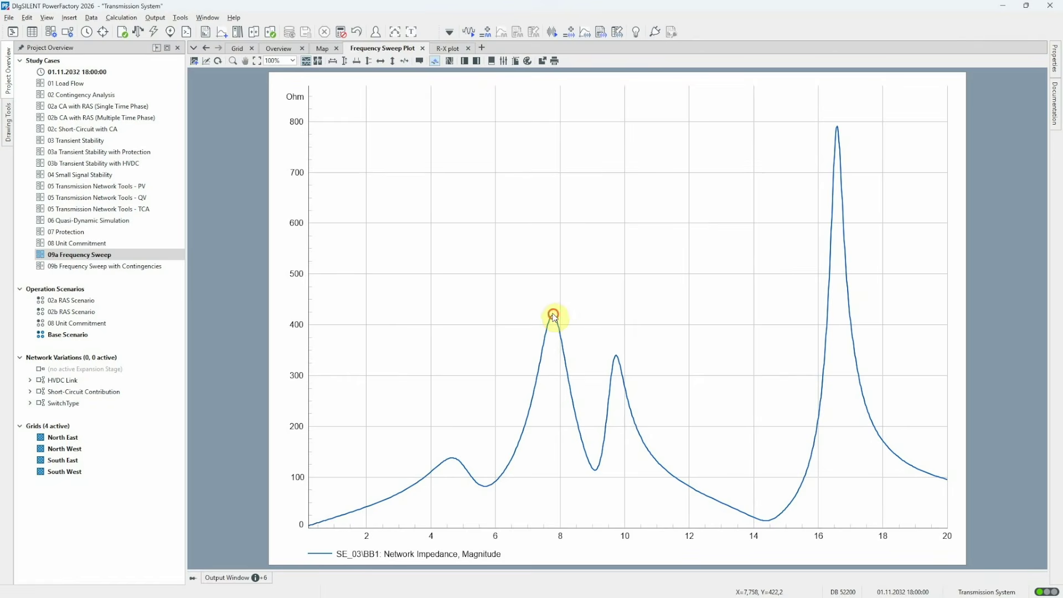
{"action": "left_click", "coordinate": [838, 133]}
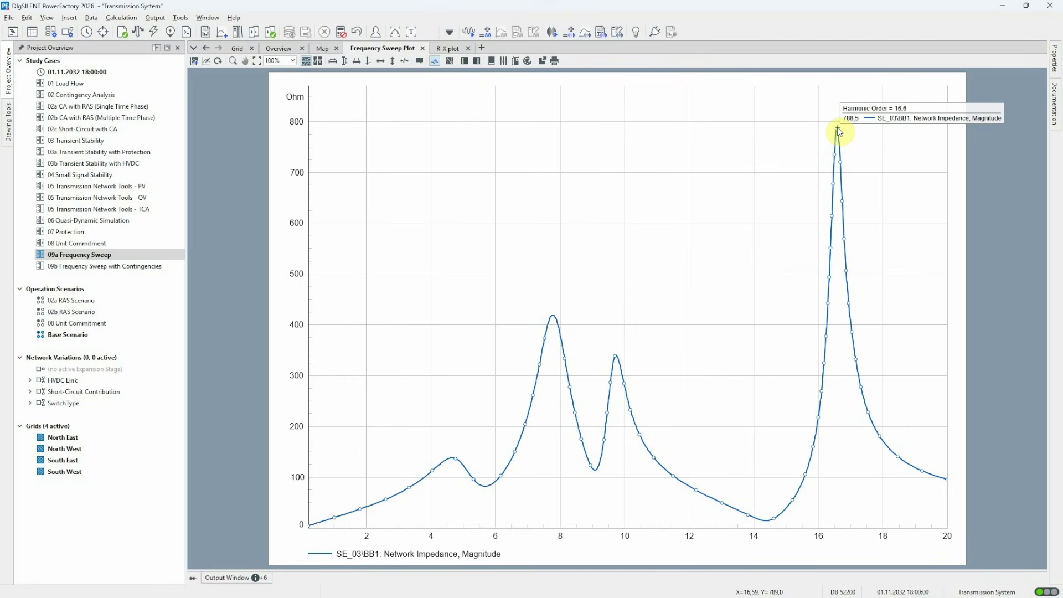
{"action": "left_click", "coordinate": [486, 486]}
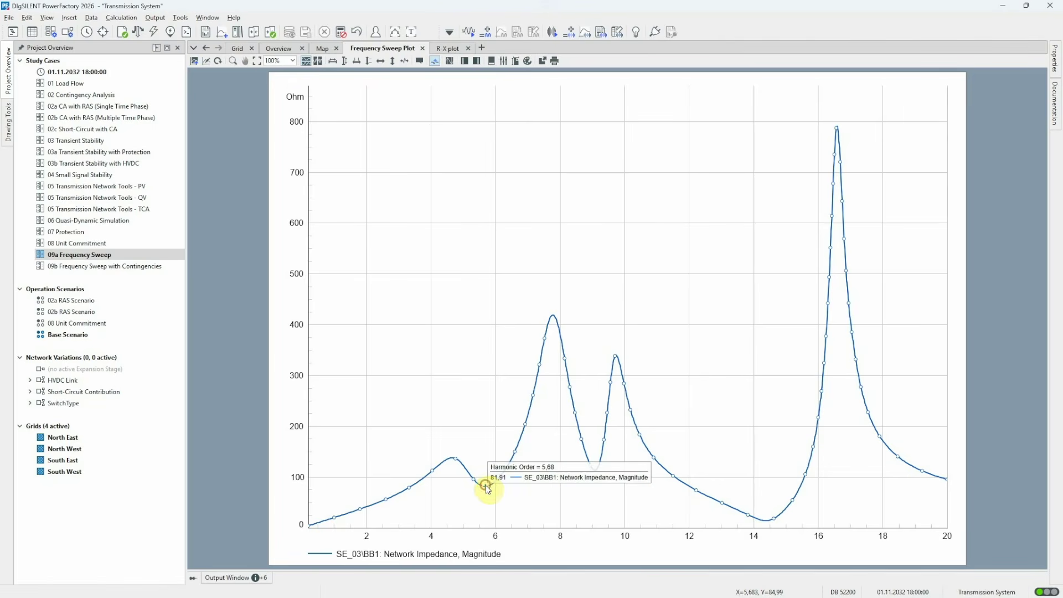
{"action": "left_click", "coordinate": [596, 471]}
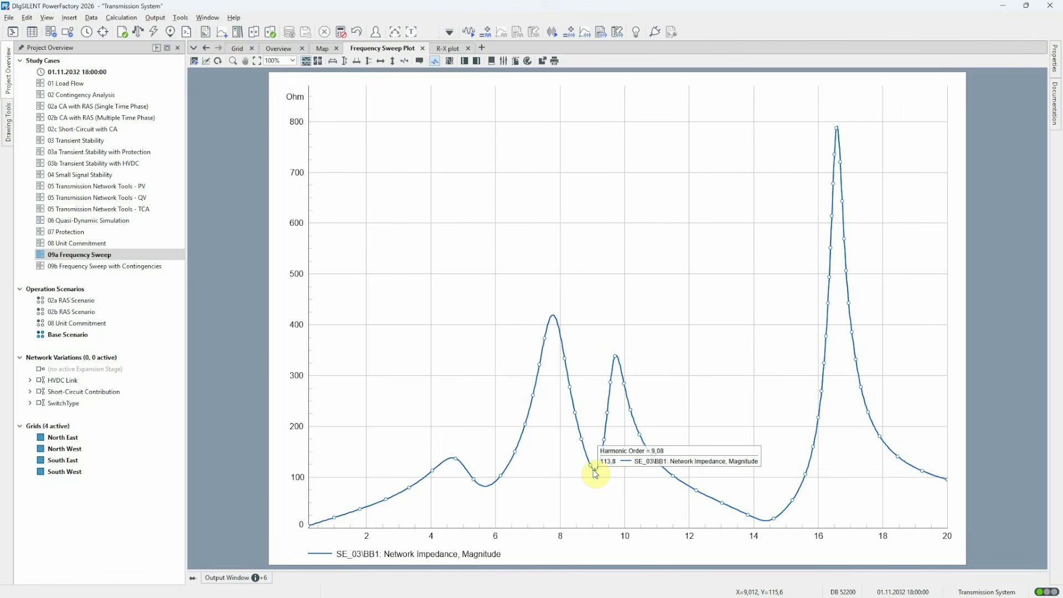
{"action": "left_click", "coordinate": [448, 50]}
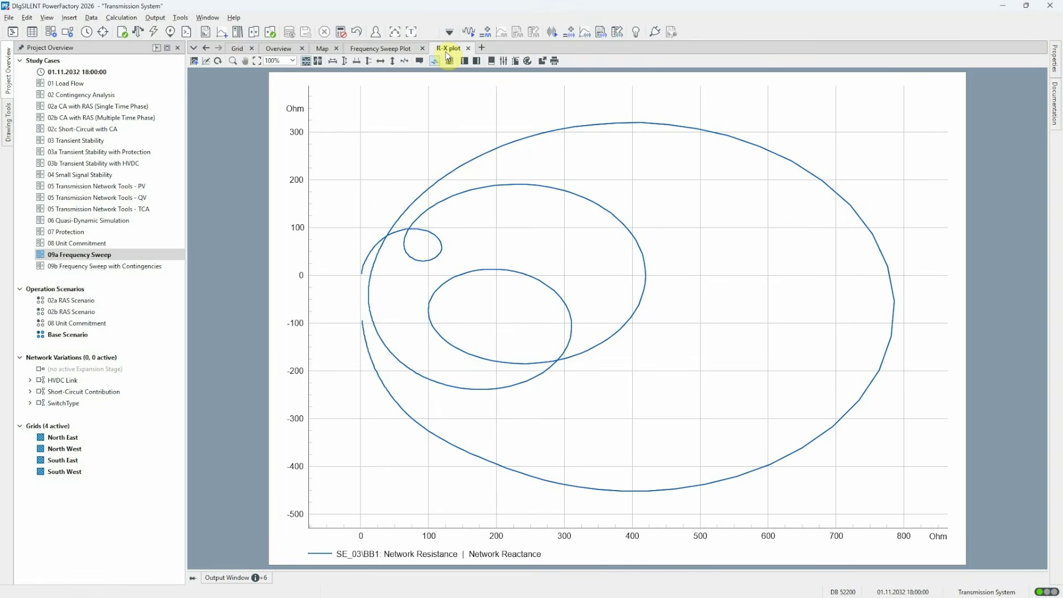
{"action": "mouse_move", "coordinate": [362, 270]}
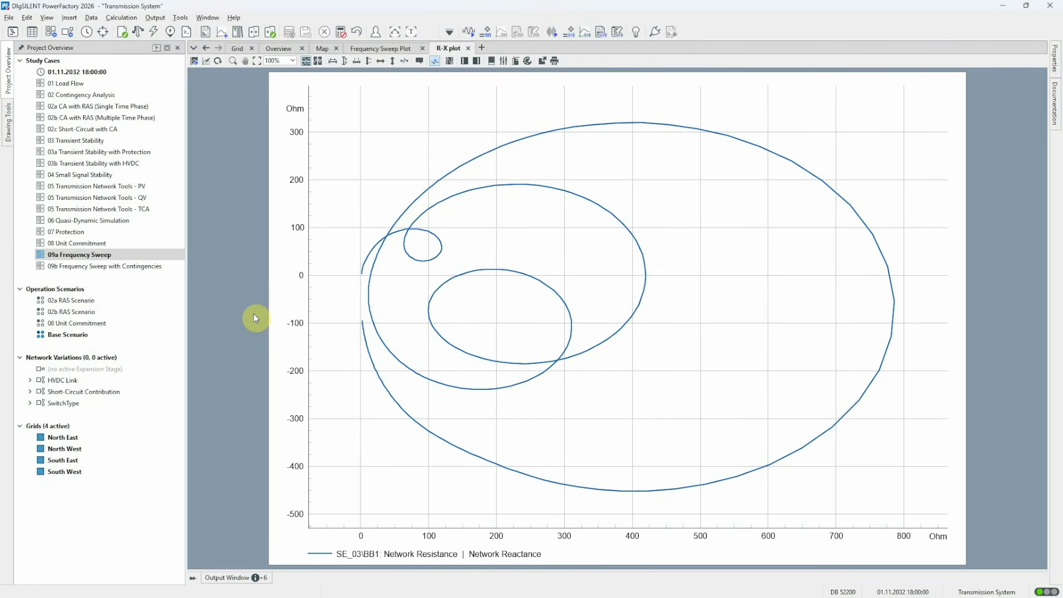
Restrict the R-X plot's data series to a specified range from 0 to 4,5
{"action": "right_click", "coordinate": [903, 132]}
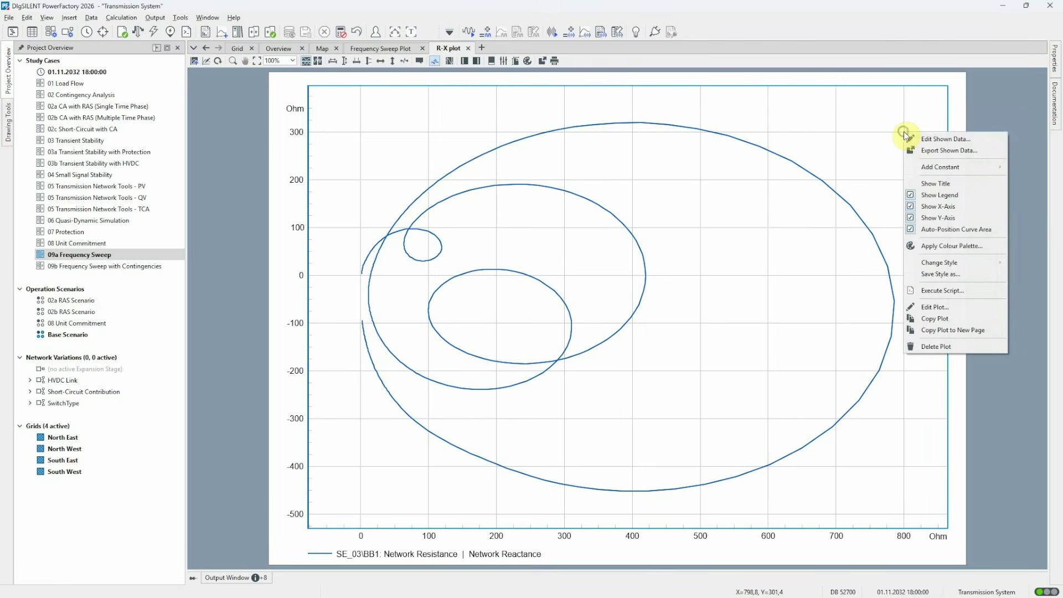
{"action": "left_click", "coordinate": [927, 139]}
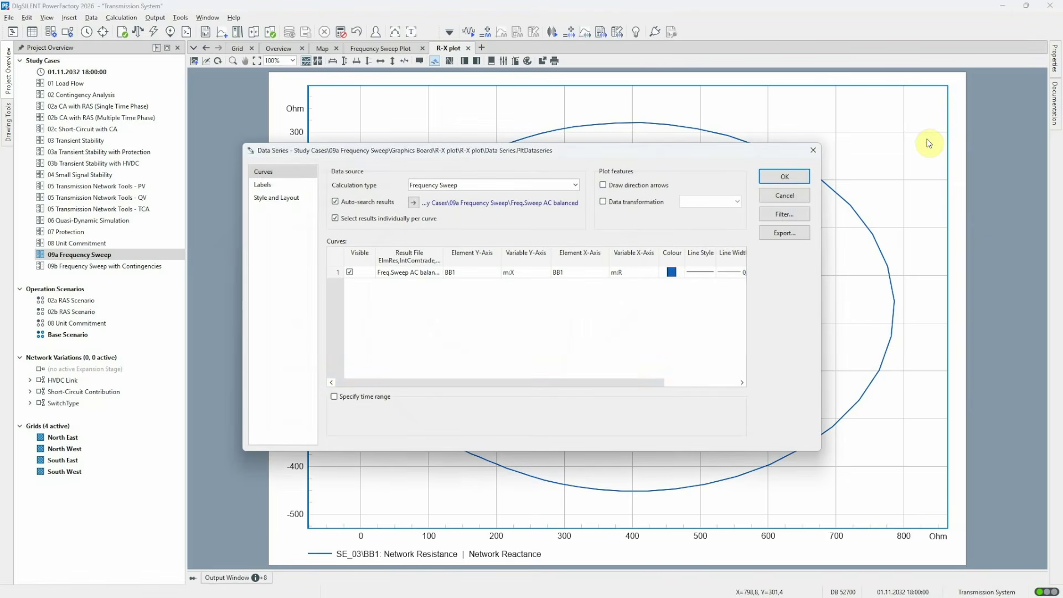
{"action": "left_click", "coordinate": [335, 397]}
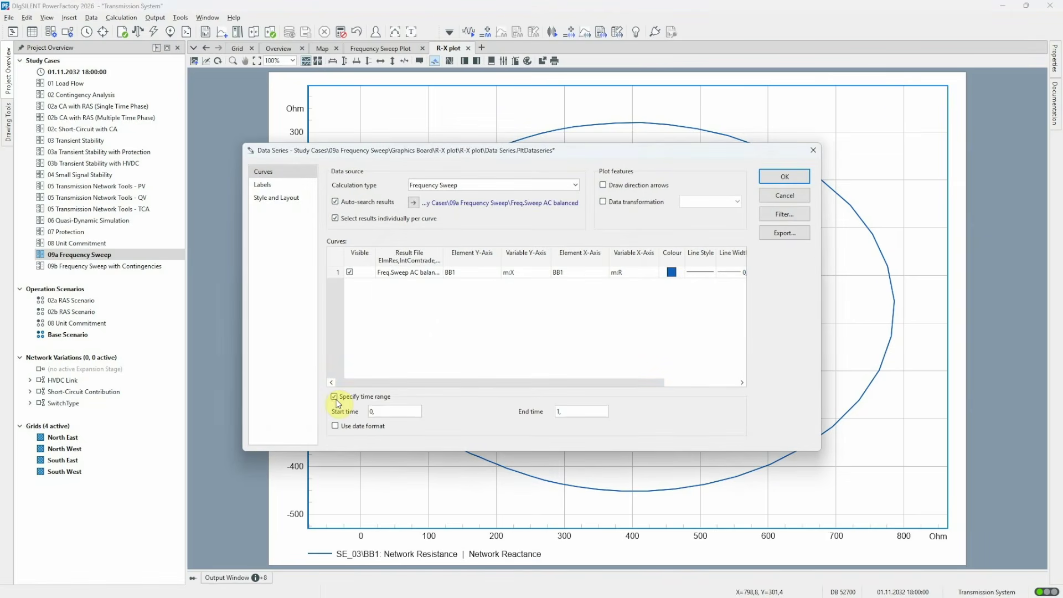
{"action": "double_click", "coordinate": [562, 410]}
{"action": "type", "text": "4,5"}
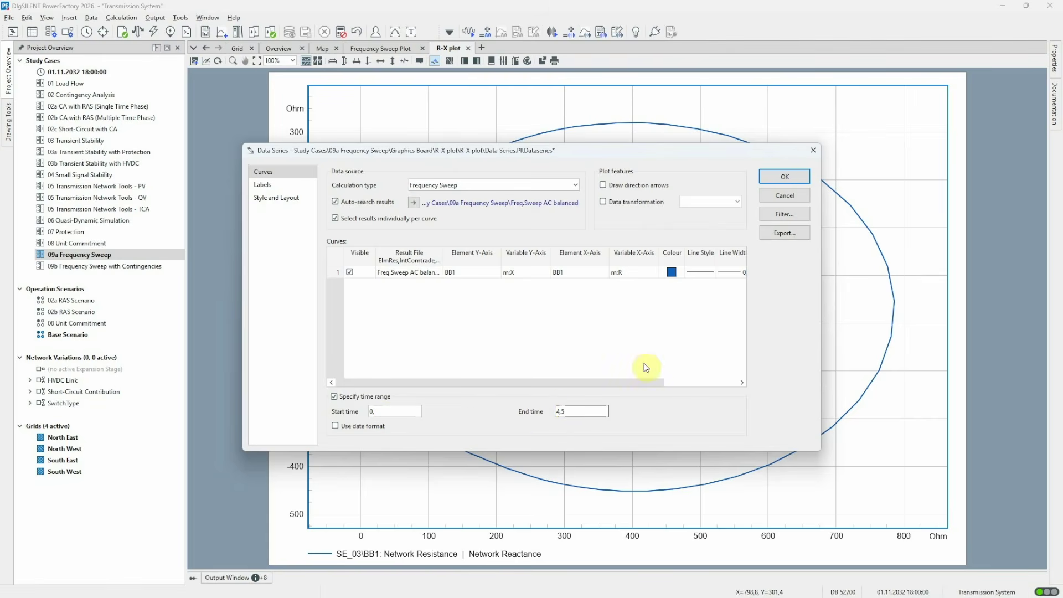
{"action": "left_click", "coordinate": [774, 178]}
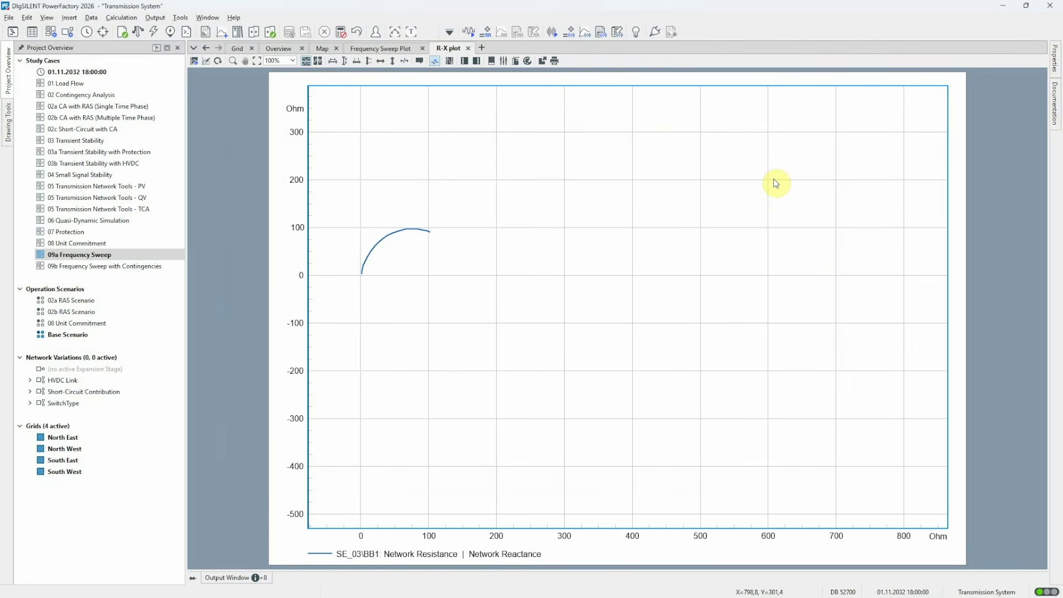
Duplicate the R-X plot on the same page and set the copy's data range to 5 through 9,5
{"action": "key", "text": "ctrl+c"}
{"action": "key", "text": "ctrl+v"}
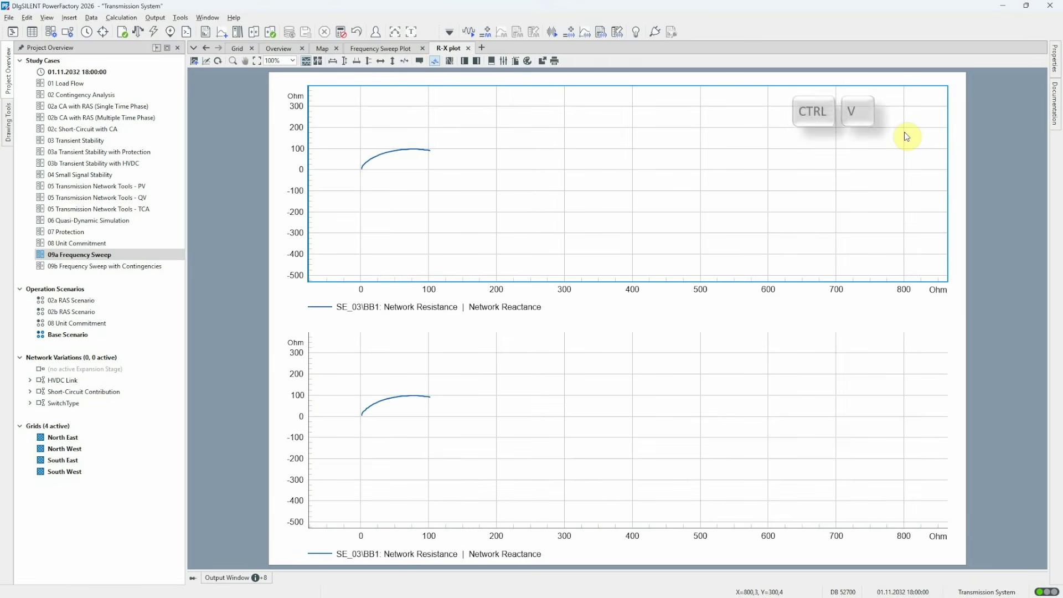
{"action": "right_click", "coordinate": [906, 354]}
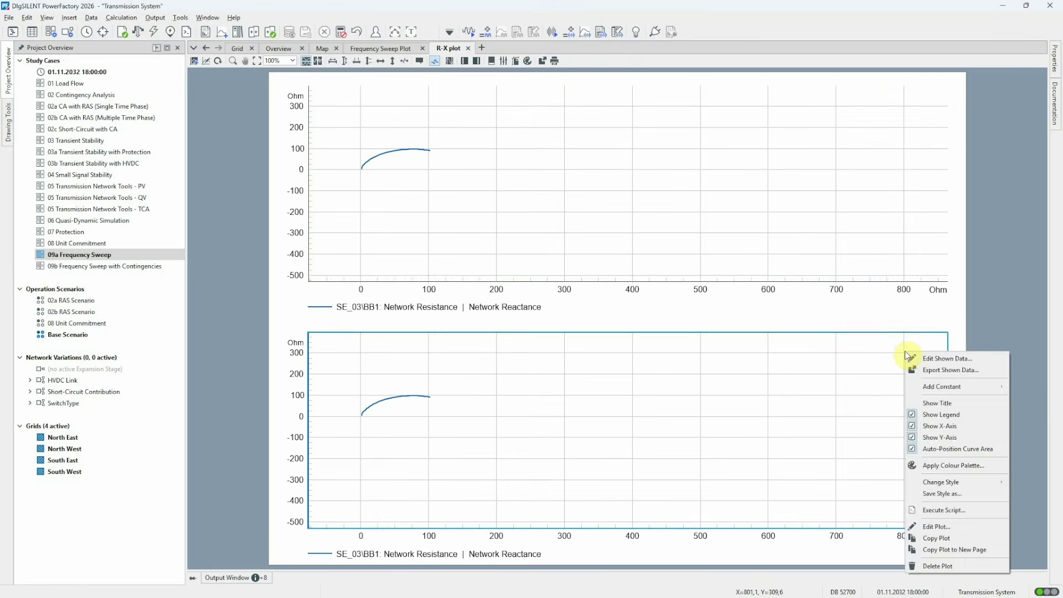
{"action": "left_click", "coordinate": [929, 358]}
{"action": "double_click", "coordinate": [381, 411]}
{"action": "type", "text": "5"}
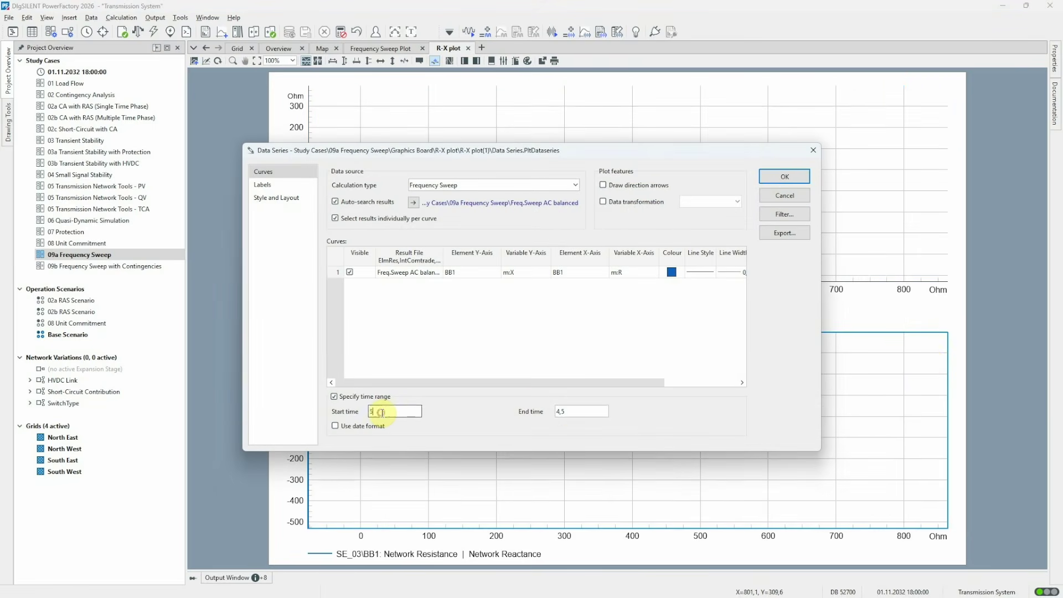
{"action": "double_click", "coordinate": [560, 412]}
{"action": "type", "text": "9"}
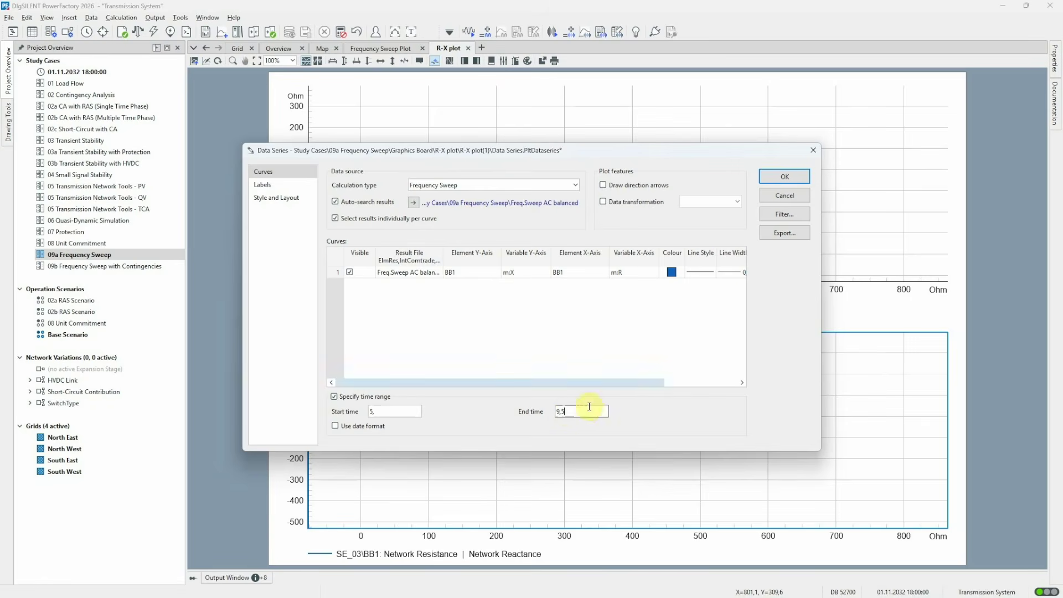
{"action": "left_click", "coordinate": [780, 177]}
Duplicate the second R-X plot and set the new copy's data range to 10 through 14,5
{"action": "left_click", "coordinate": [903, 352]}
{"action": "key", "text": "ctrl+c"}
{"action": "key", "text": "ctrl+v"}
{"action": "right_click", "coordinate": [902, 436]}
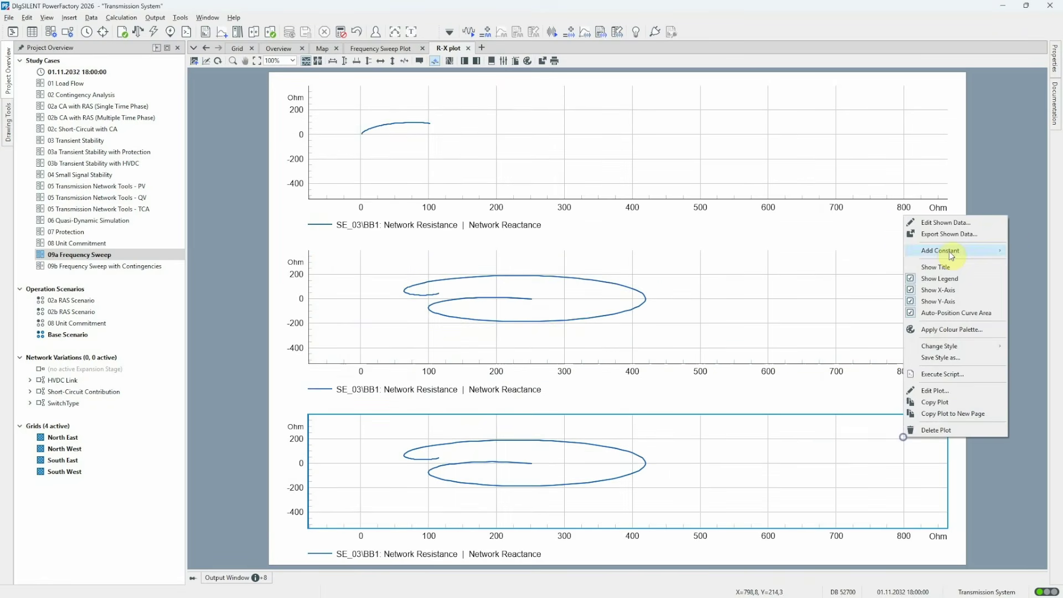
{"action": "left_click", "coordinate": [946, 222]}
{"action": "double_click", "coordinate": [397, 411]}
{"action": "key", "text": "BackSpace"}
{"action": "type", "text": "10,"}
{"action": "double_click", "coordinate": [564, 412]}
{"action": "type", "text": "1"}
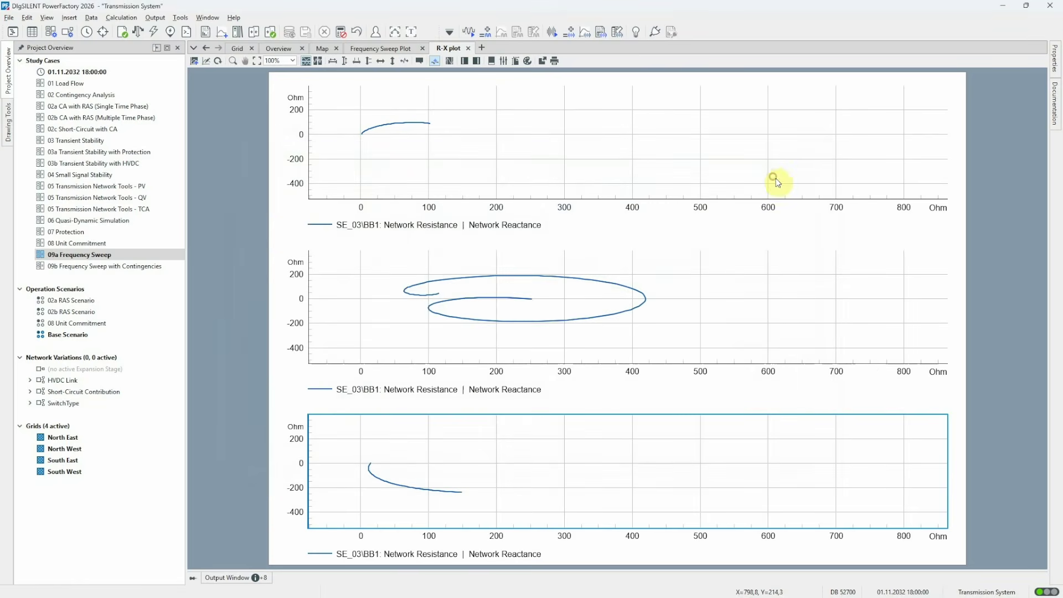
Duplicate the third R-X plot and set the new copy's data range to 15 through 20
{"action": "left_click", "coordinate": [902, 439]}
{"action": "key", "text": "ctrl+c"}
{"action": "key", "text": "ctrl+v"}
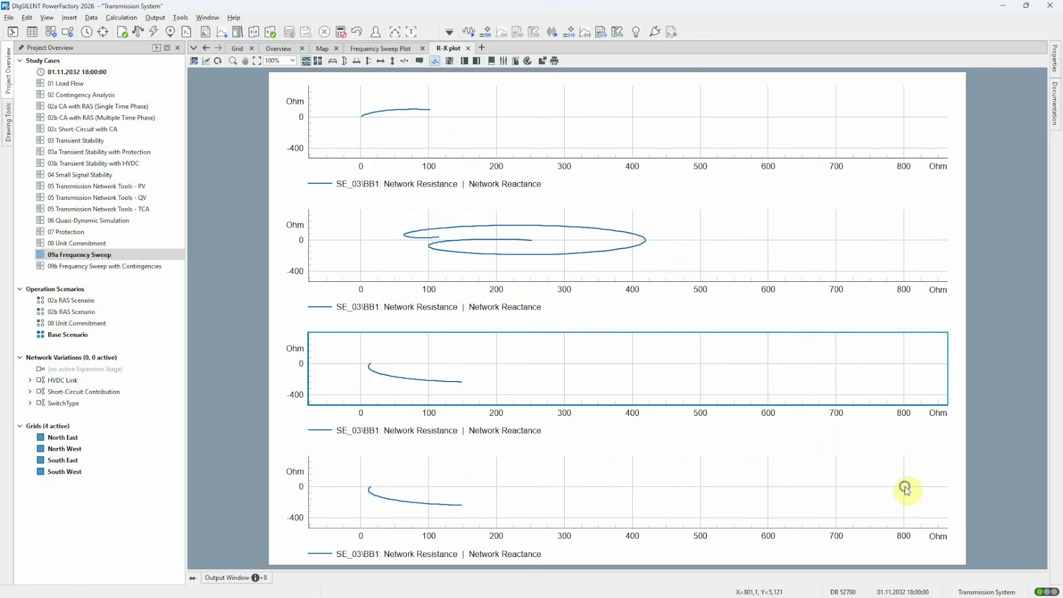
{"action": "right_click", "coordinate": [904, 487]}
{"action": "left_click", "coordinate": [957, 277]}
{"action": "left_click", "coordinate": [381, 412]}
{"action": "key", "text": "BackSpace"}
{"action": "key", "text": "BackSpace"}
{"action": "type", "text": "5"}
{"action": "left_click", "coordinate": [571, 411]}
{"action": "key", "text": "BackSpace"}
{"action": "key", "text": "BackSpace"}
{"action": "key", "text": "BackSpace"}
{"action": "key", "text": "BackSpace"}
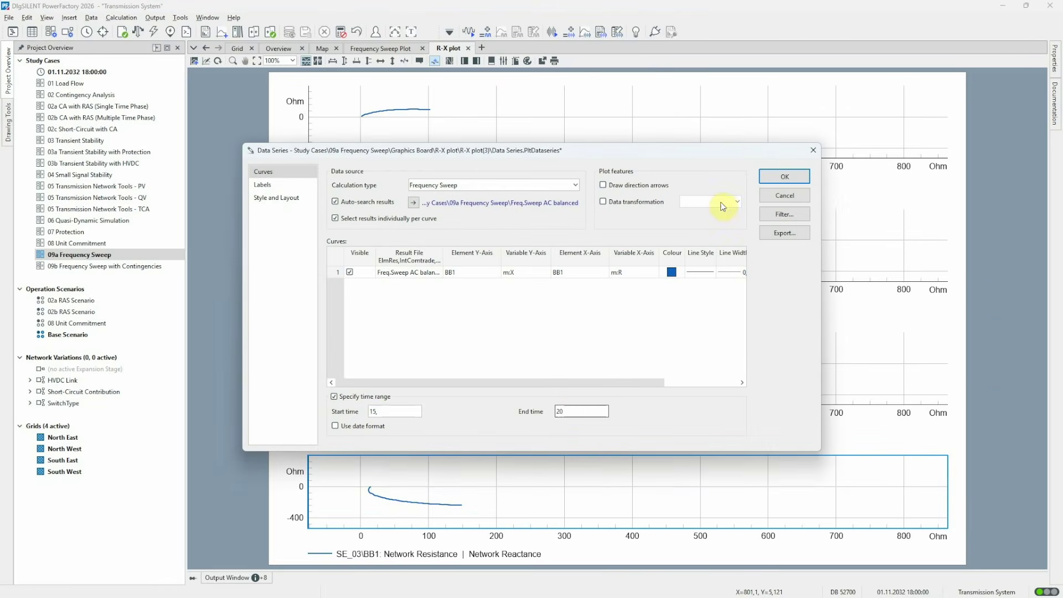
{"action": "left_click", "coordinate": [784, 176]}
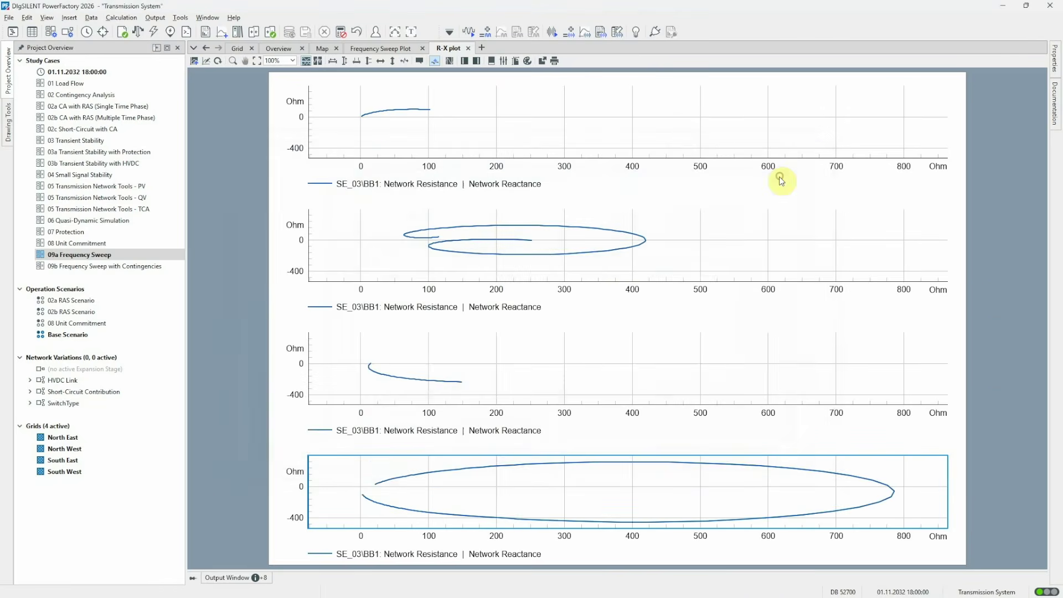
Arrange the four R-X plots on the page in a two-by-two grid
{"action": "left_click", "coordinate": [318, 61]}
{"action": "left_click", "coordinate": [244, 149]}
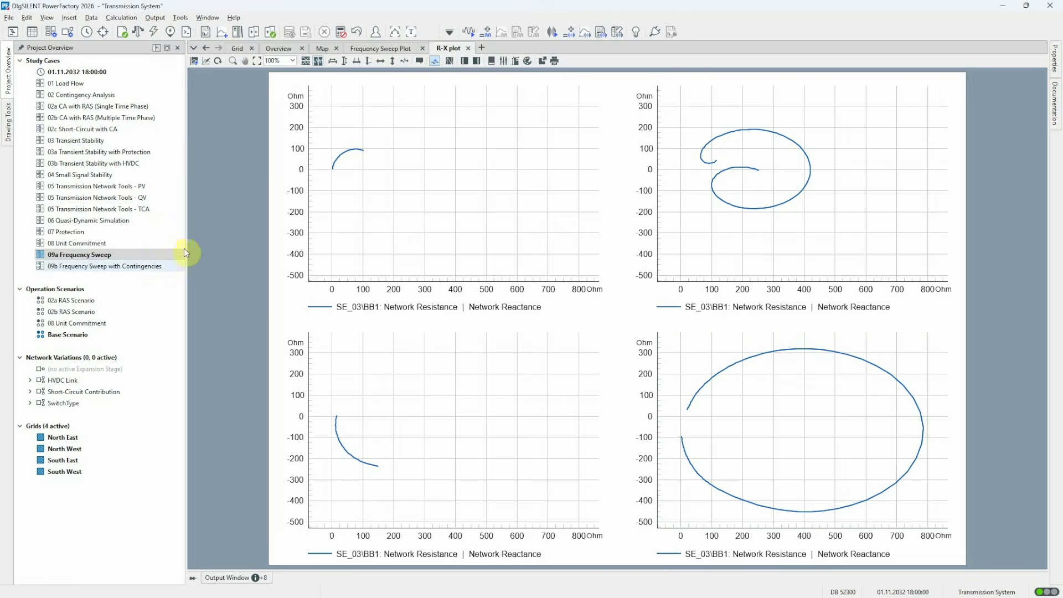
Activate the study case 09b Frequency Sweep with Contingencies
{"action": "left_click", "coordinate": [158, 266]}
{"action": "right_click", "coordinate": [159, 268]}
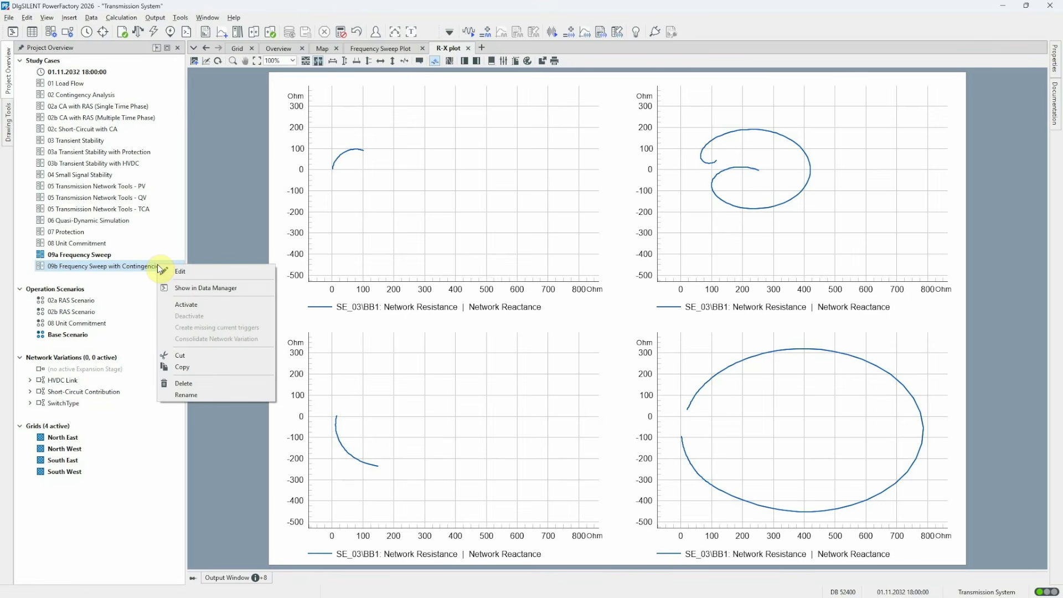
{"action": "left_click", "coordinate": [193, 303]}
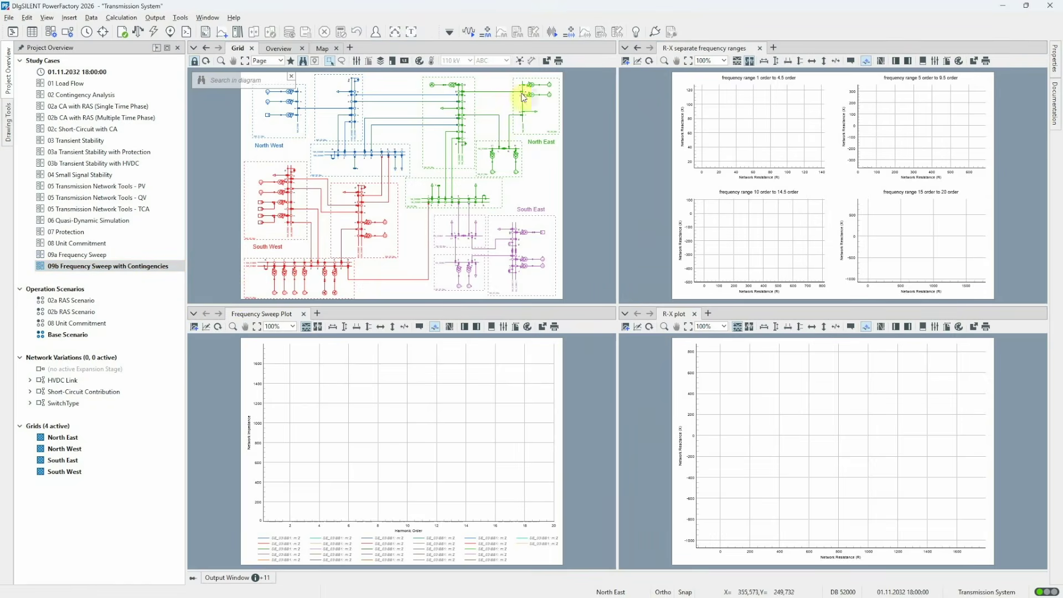
Open the Contingency Analysis assigned to this study case's frequency sweep and list its static contingency cases
{"action": "left_click", "coordinate": [552, 32]}
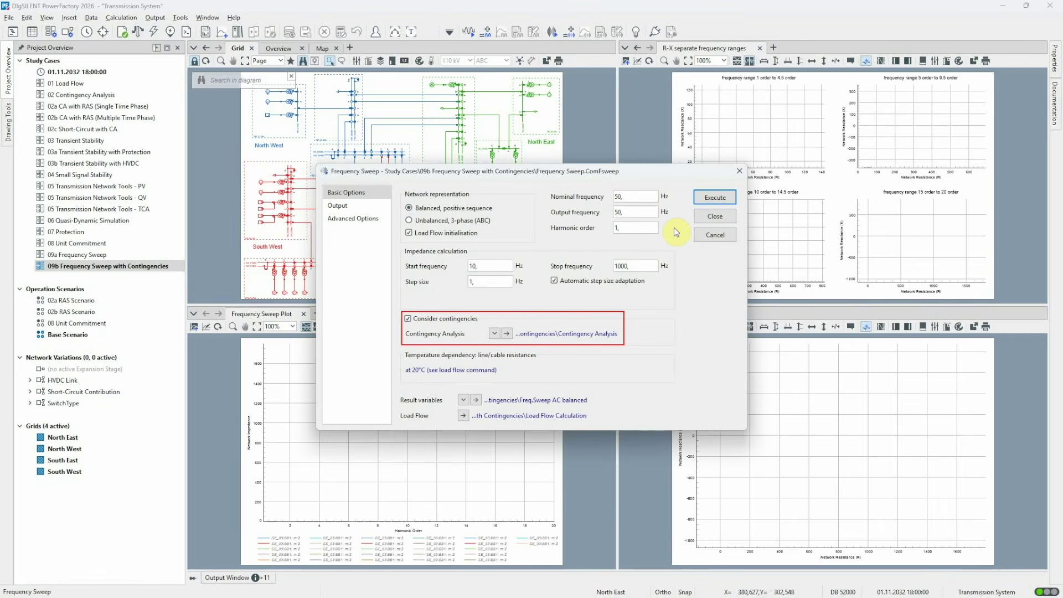
{"action": "left_click", "coordinate": [506, 333]}
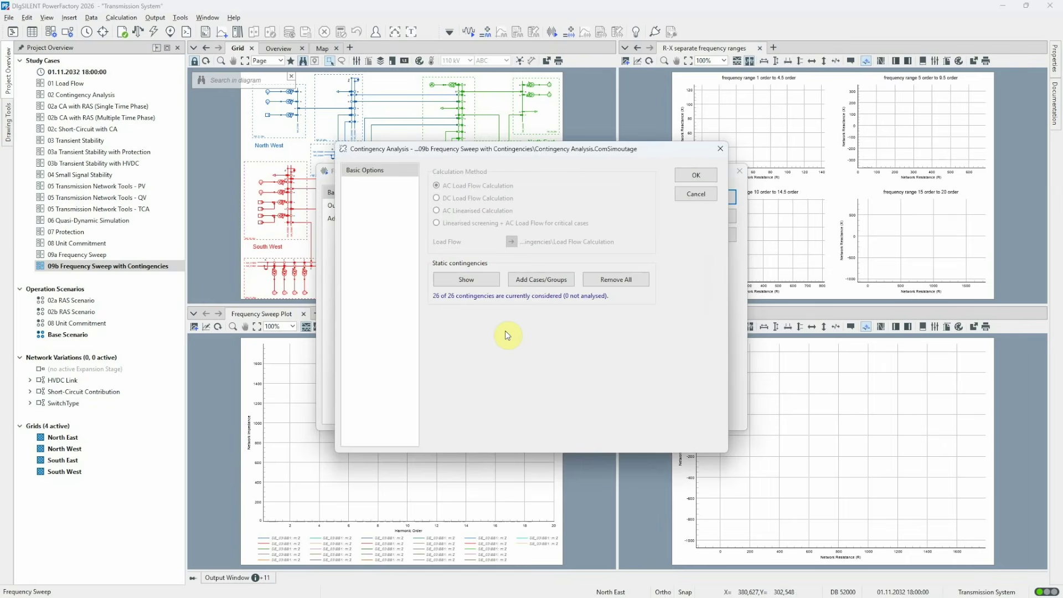
{"action": "left_click", "coordinate": [452, 281]}
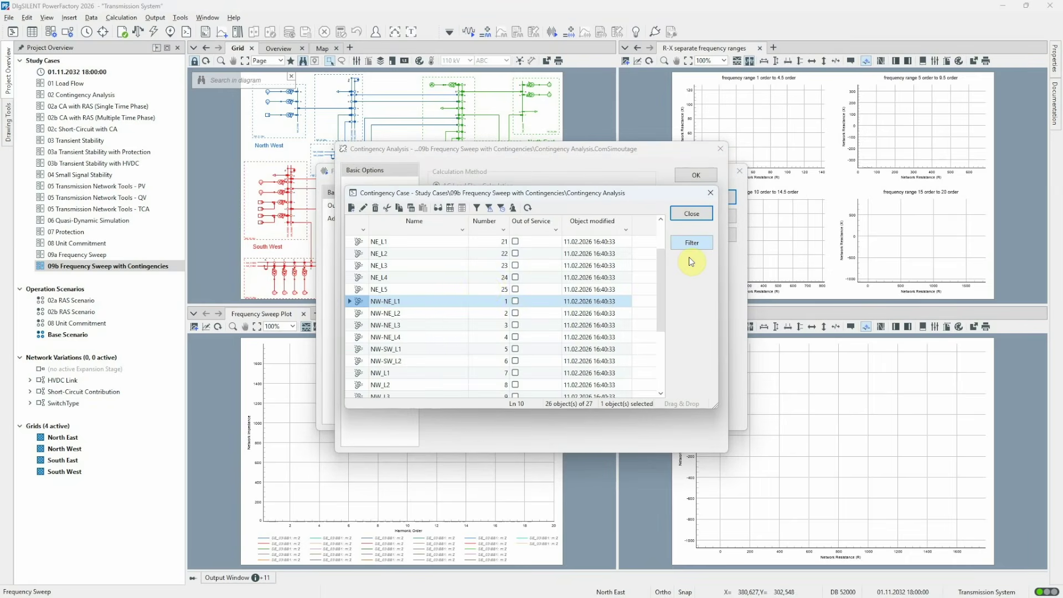
Close the contingency list, run the frequency sweep with contingencies considered, and enlarge the frequency sweep plot's pane
{"action": "left_click", "coordinate": [691, 214]}
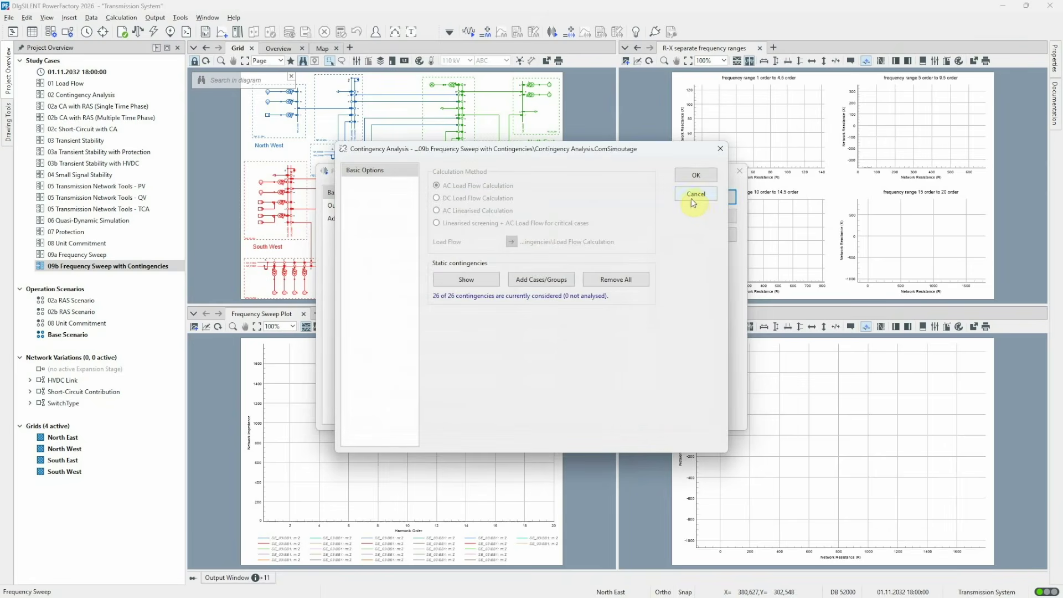
{"action": "left_click", "coordinate": [691, 195]}
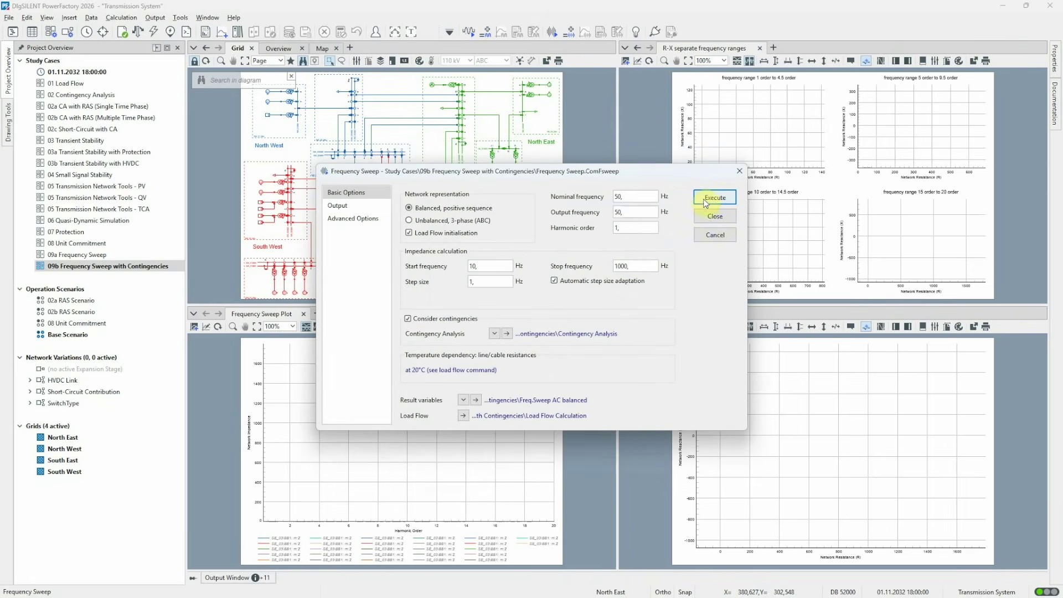
{"action": "left_click", "coordinate": [714, 198]}
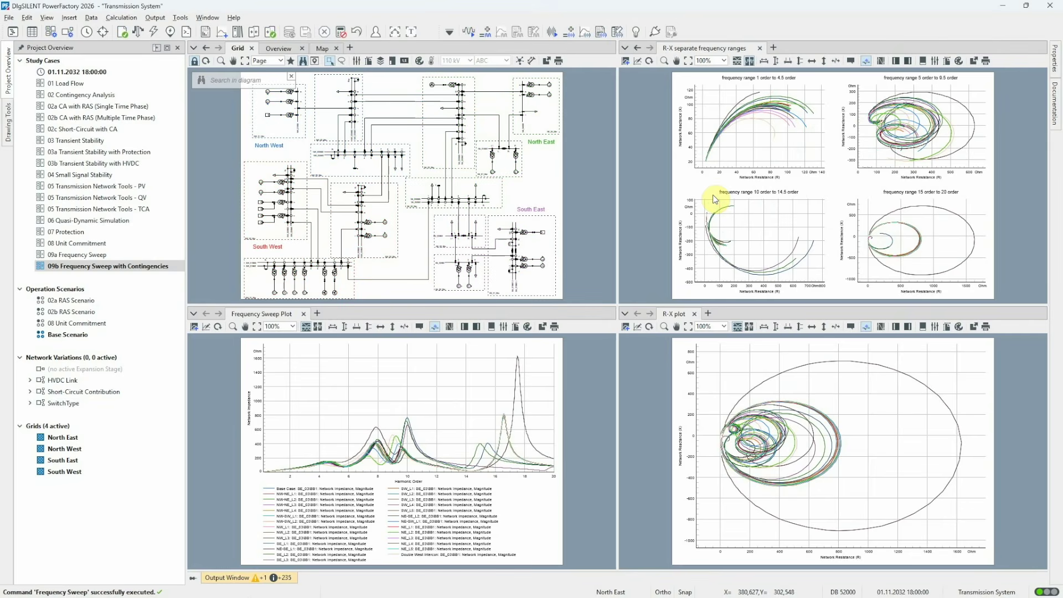
{"action": "left_click_drag", "start_coordinate": [387, 304], "coordinate": [418, 220]}
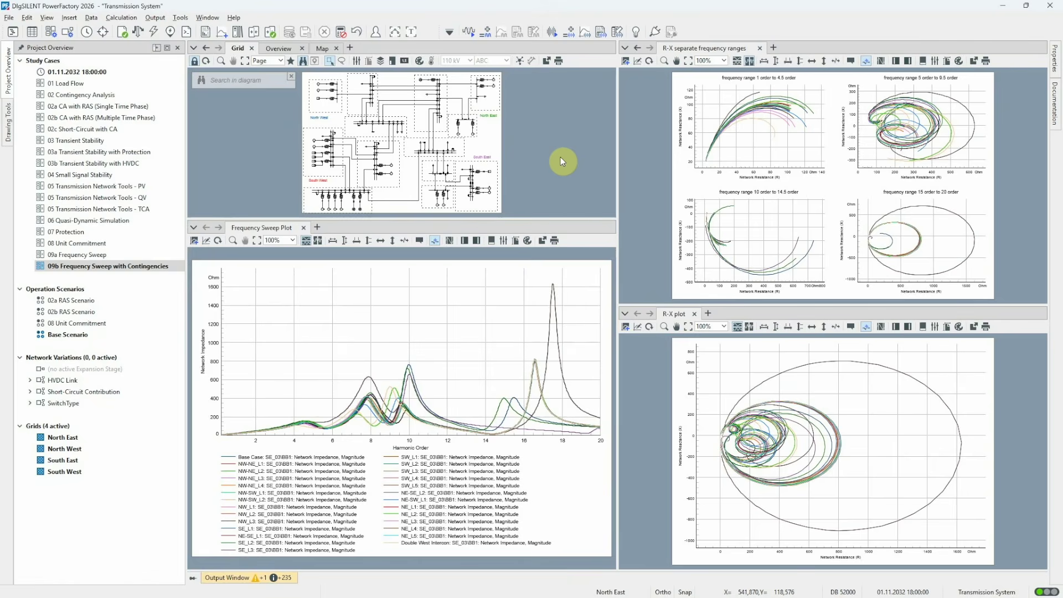
Generate the frequency sweep tabular report of all resonances, review it by contingency, and close it
{"action": "left_click", "coordinate": [601, 33]}
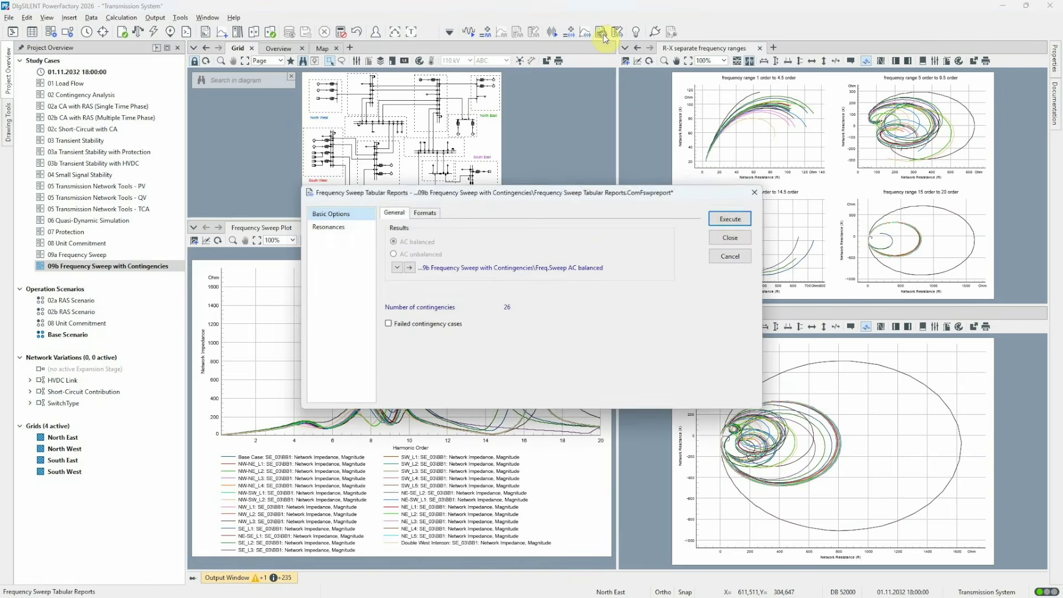
{"action": "left_click", "coordinate": [363, 229]}
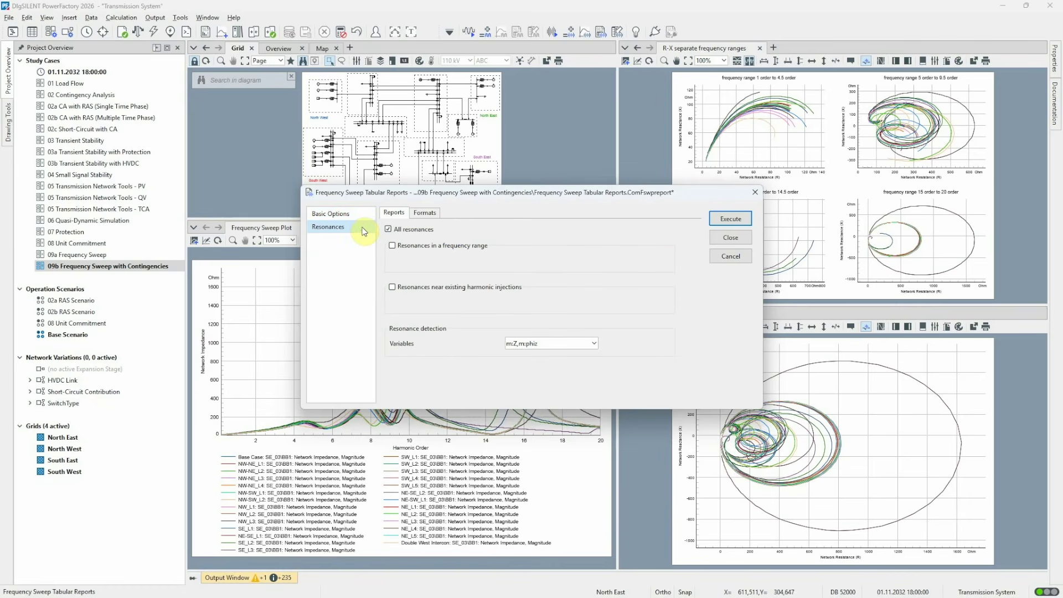
{"action": "left_click", "coordinate": [729, 220]}
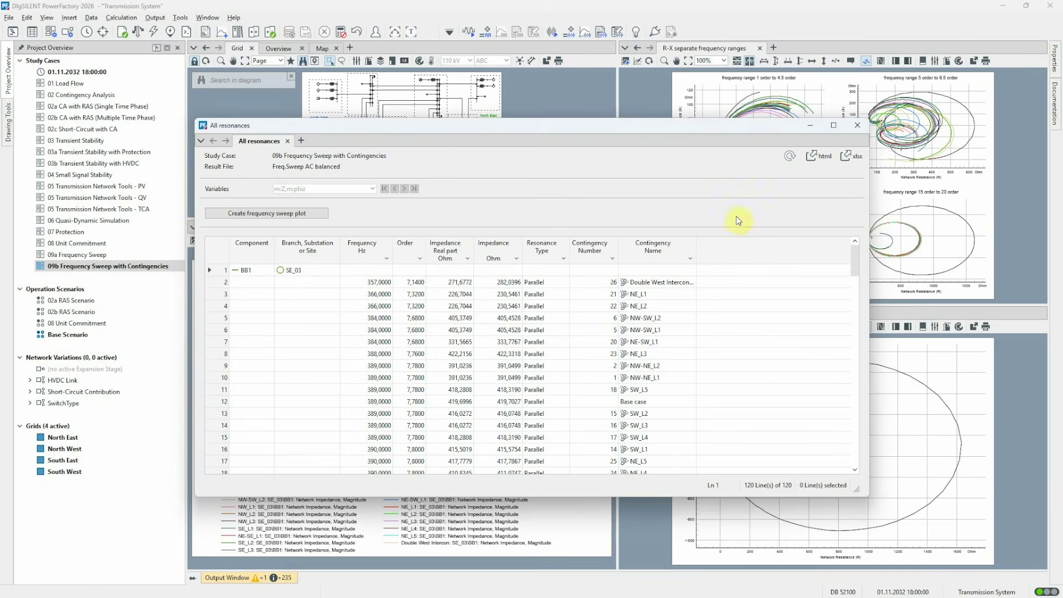
{"action": "left_click", "coordinate": [857, 125]}
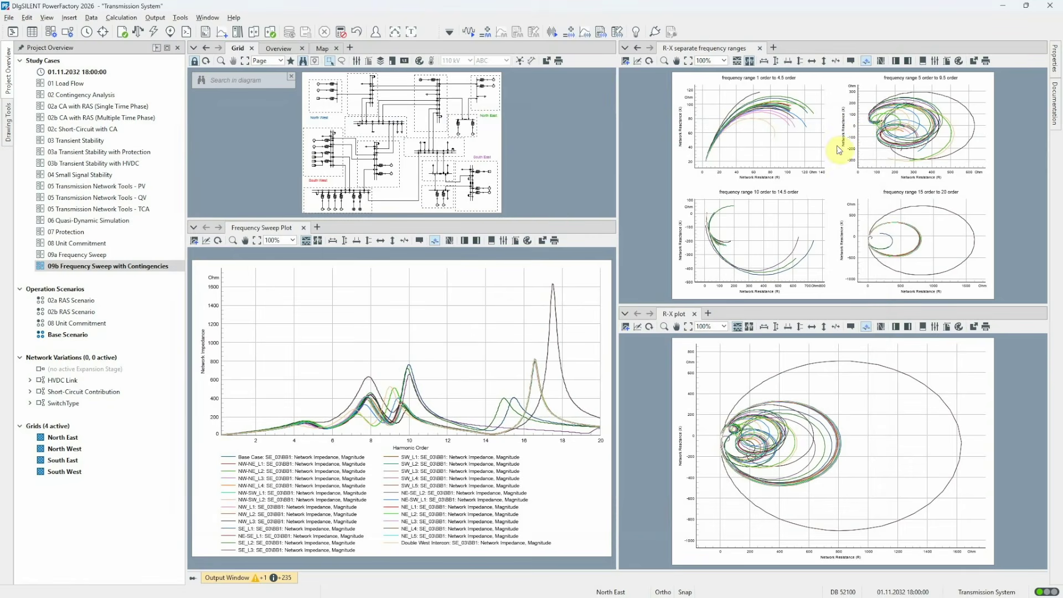
Enlarge the grid diagram and the separate frequency range R-X plots to examine the contingency impedance curves
{"action": "left_click_drag", "start_coordinate": [546, 218], "coordinate": [545, 365]}
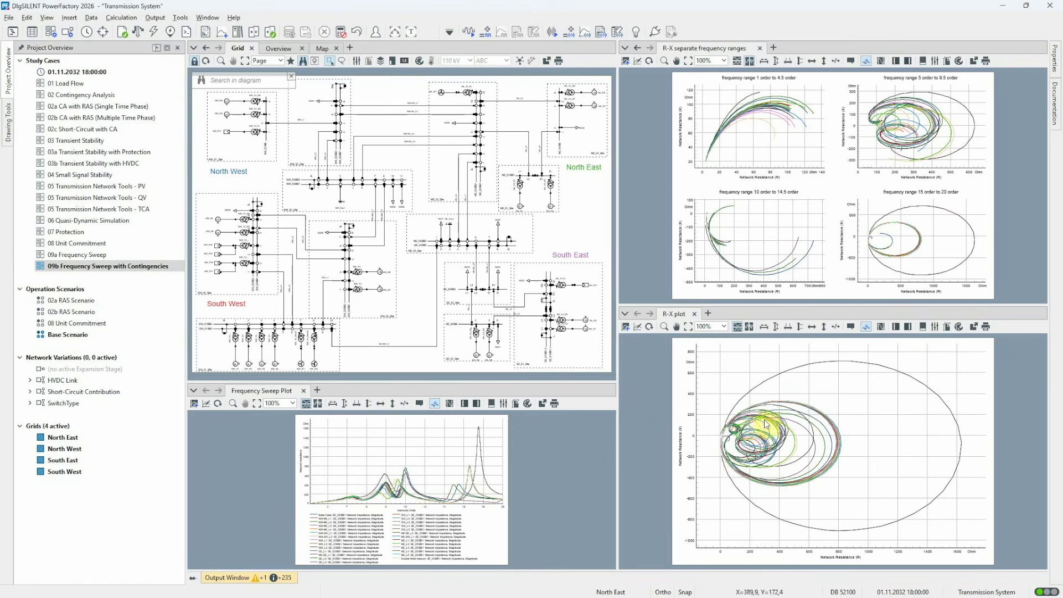
{"action": "mouse_move", "coordinate": [852, 362]}
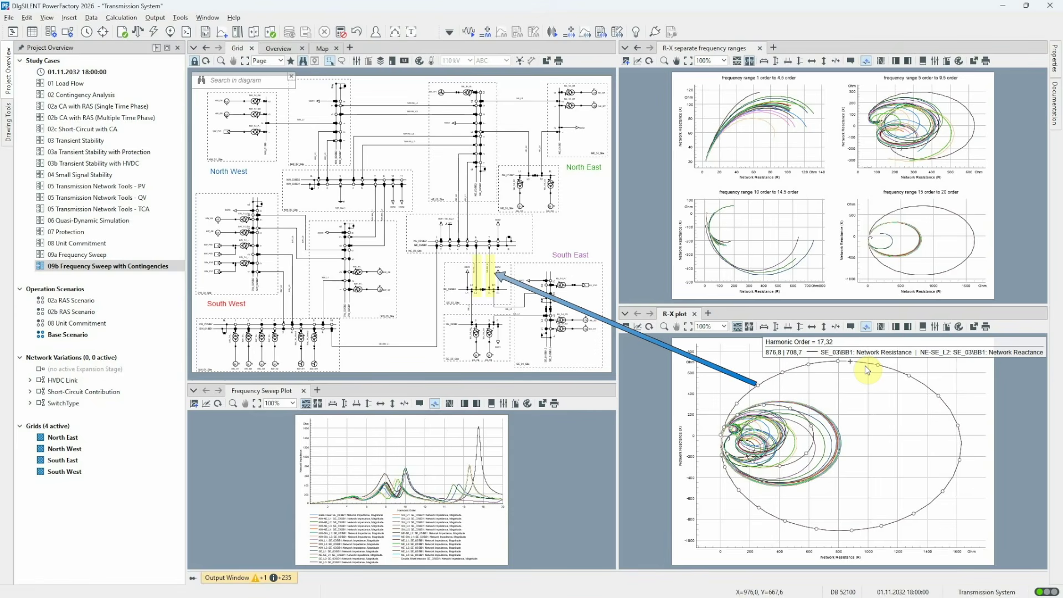
{"action": "left_click_drag", "start_coordinate": [652, 303], "coordinate": [641, 378]}
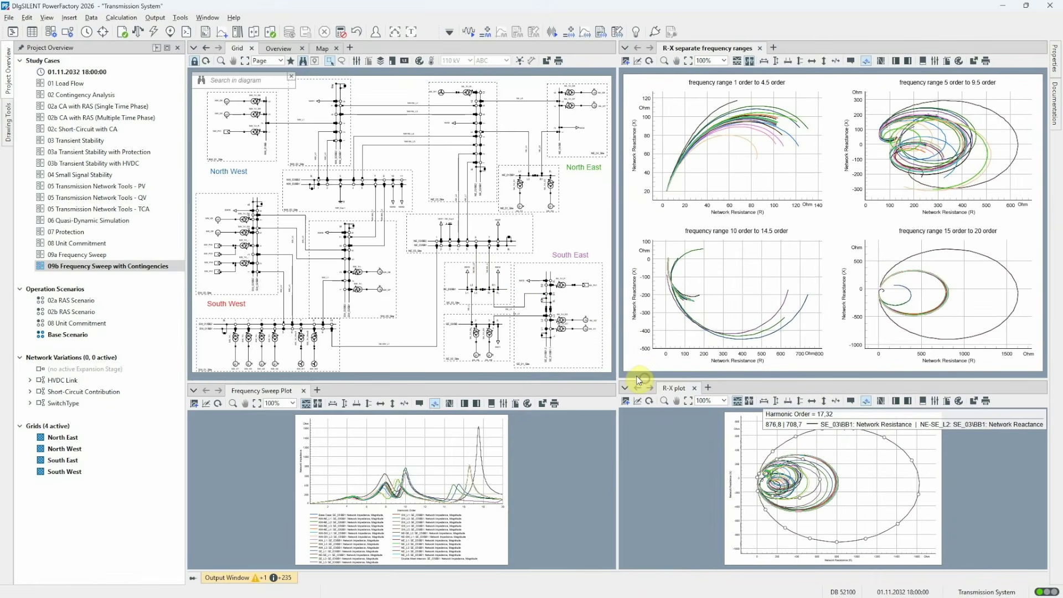